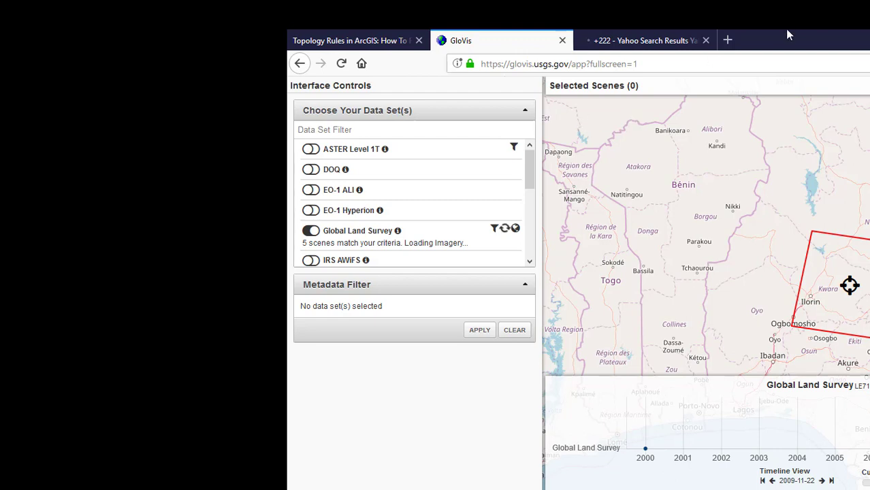
Switch on the Landsat 8 OLI/TIRS C1 Level-1 data set, loading its 130 matching scenes from 2013.
left_click_drag(536, 159, 535, 222)
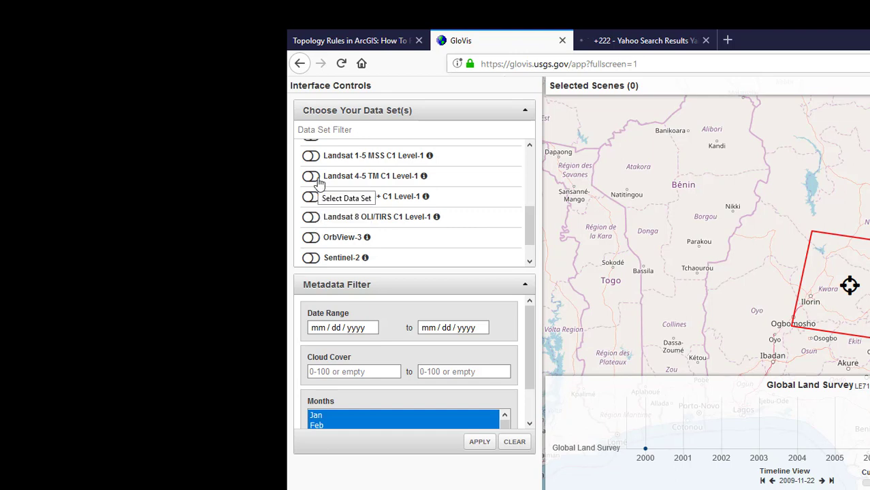
left_click(315, 219)
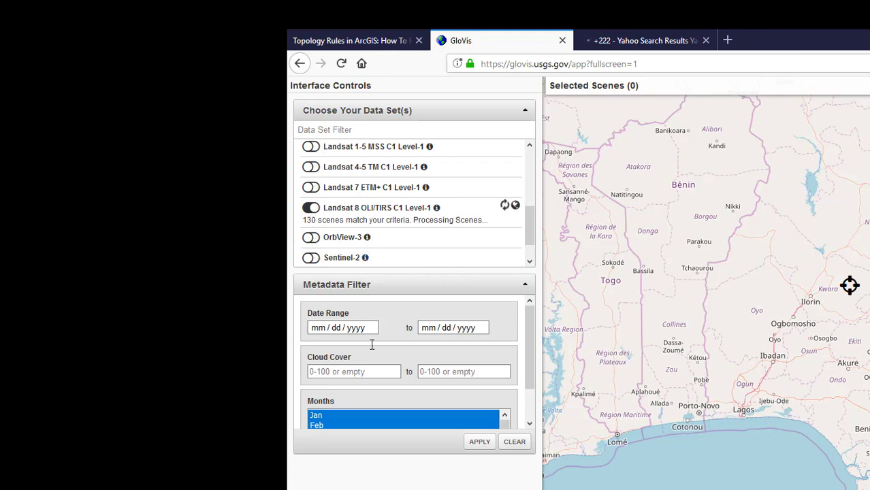
scroll(438, 329, "down", 1)
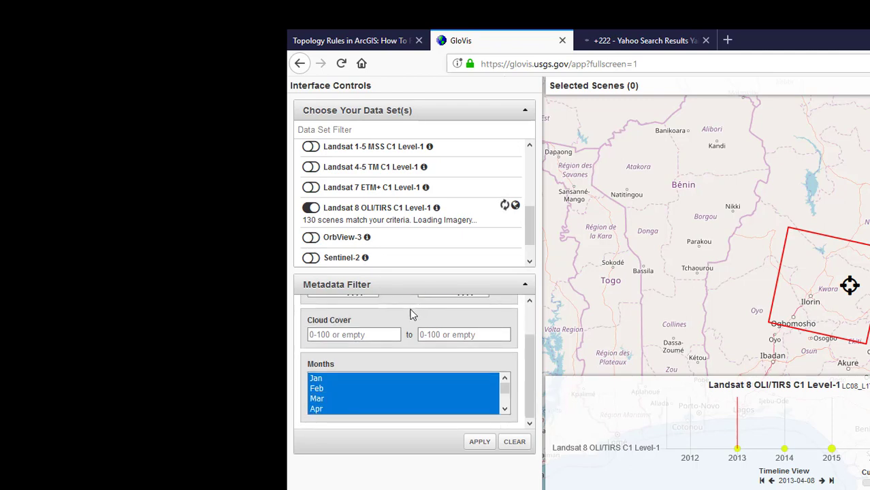
scroll(408, 314, "up", 1)
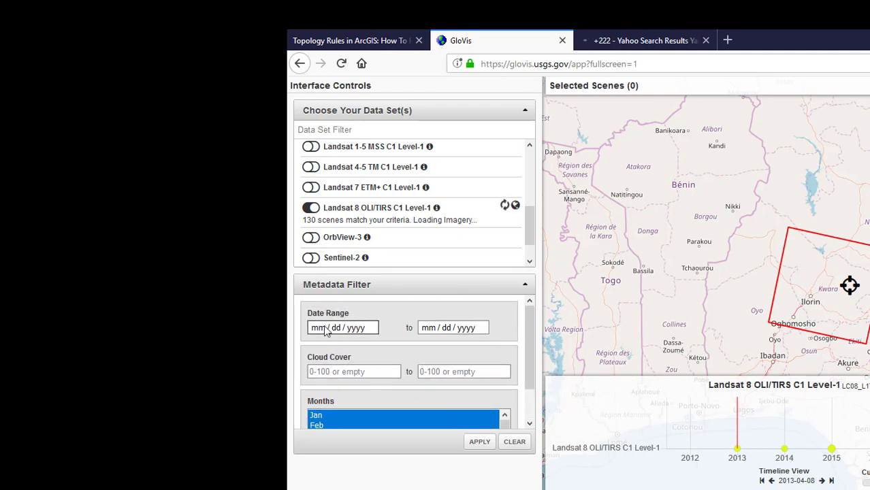
Set the date range start to 11/08/2016 in the date picker.
left_click(325, 330)
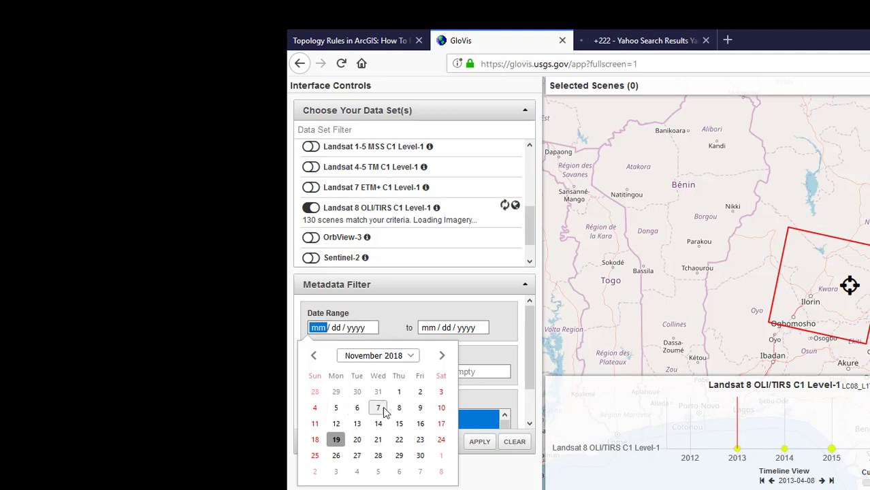
left_click(314, 357)
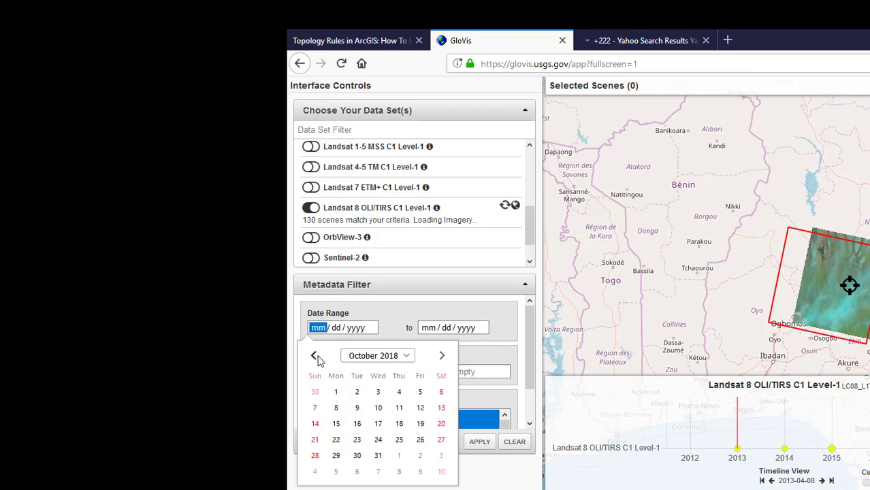
left_click(405, 355)
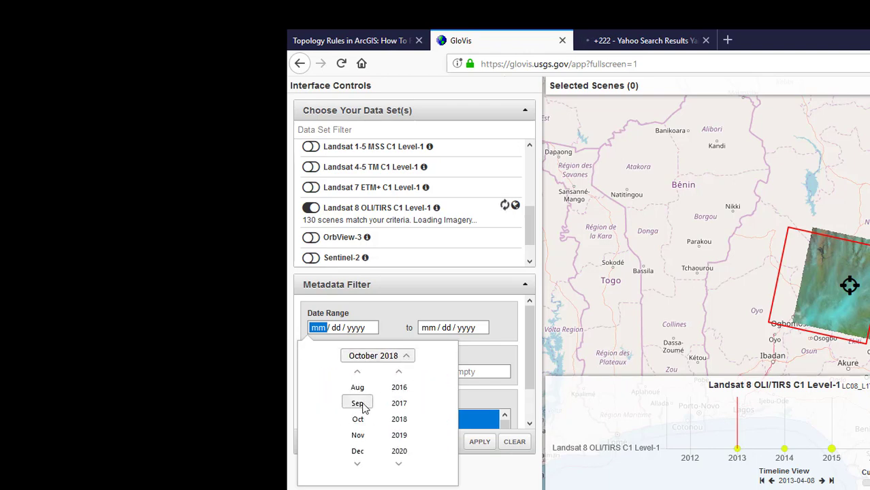
left_click(399, 390)
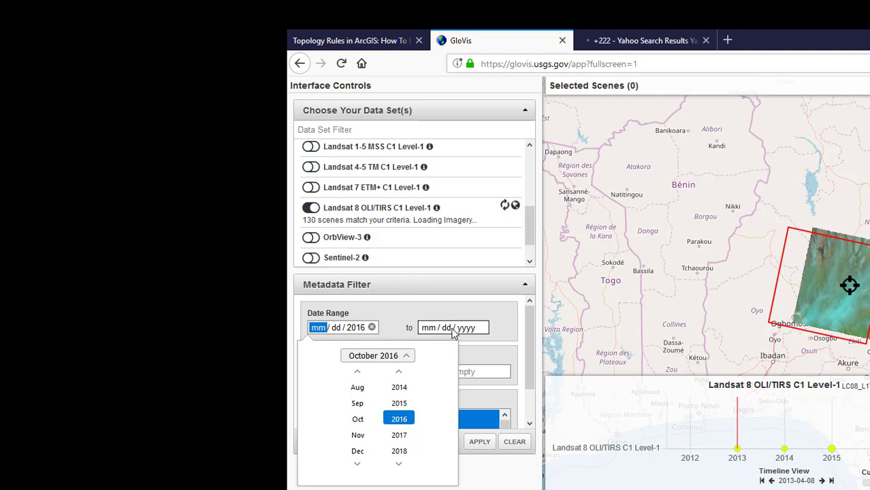
left_click(429, 328)
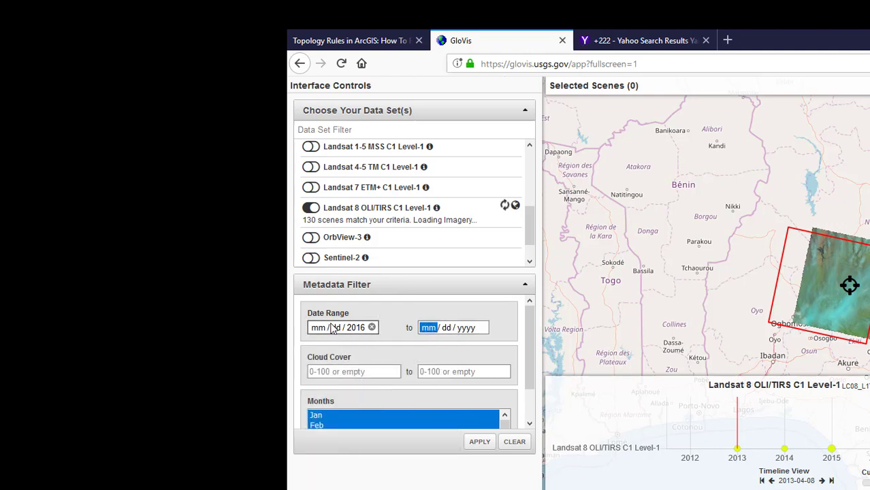
left_click(355, 328)
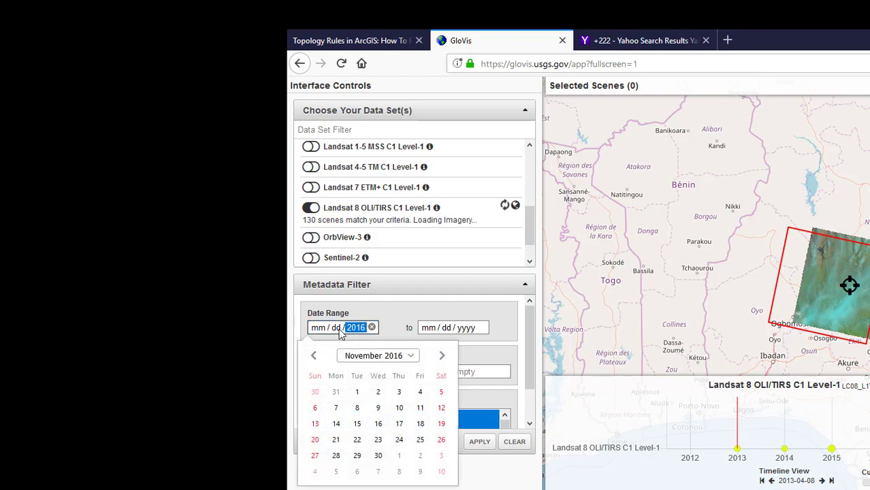
left_click(355, 407)
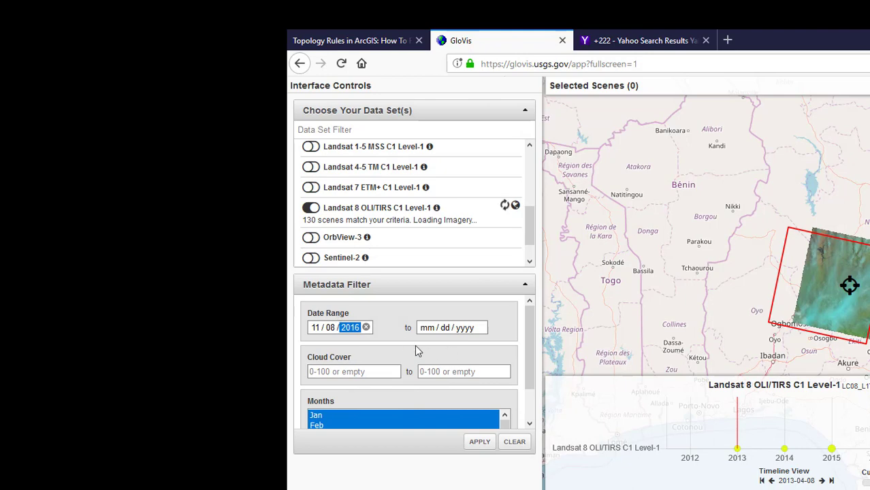
Set the date range end to 10/01/2018 in the date picker.
left_click(446, 328)
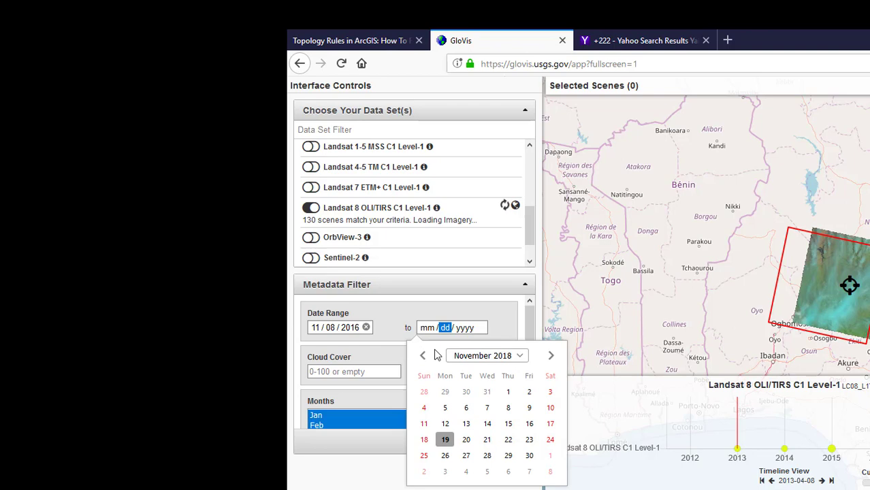
left_click(520, 358)
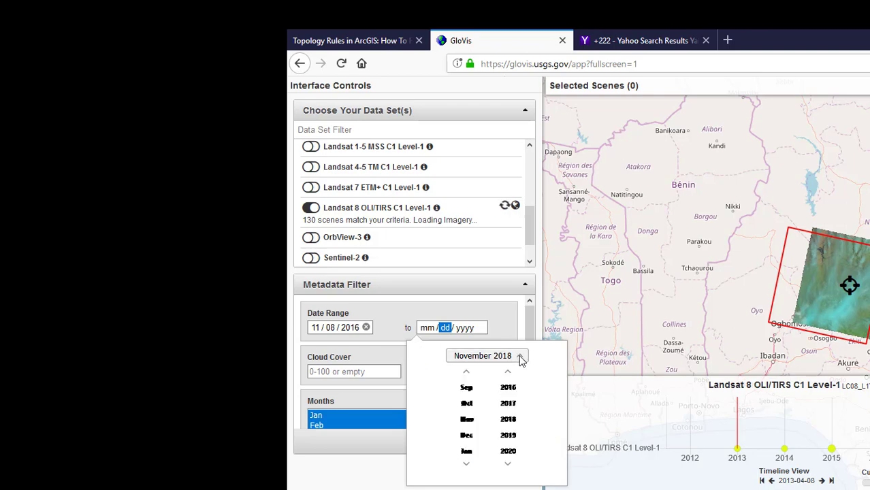
left_click(509, 418)
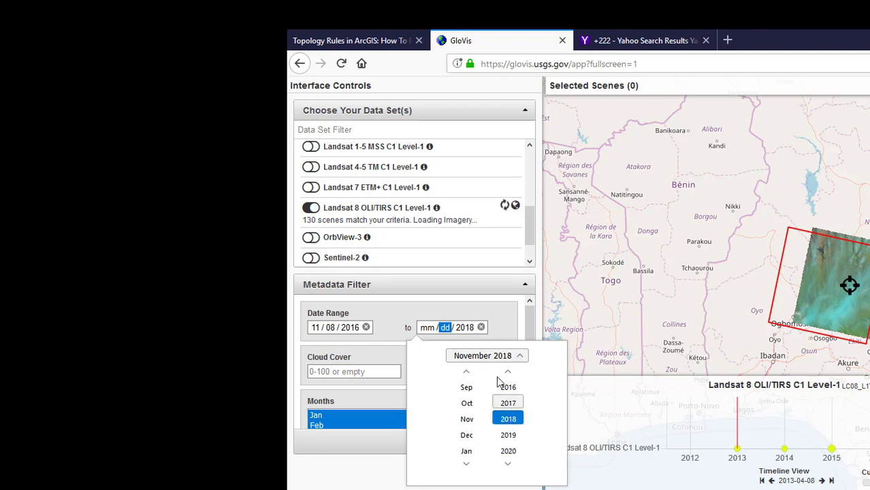
left_click(468, 404)
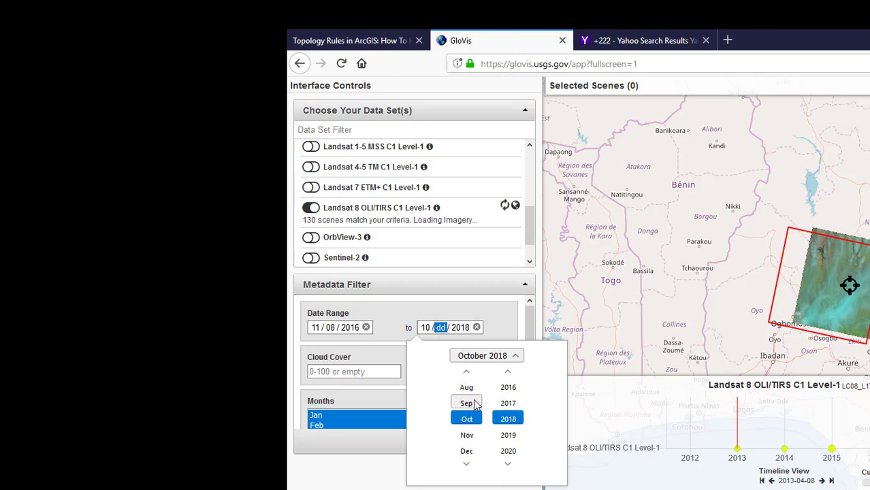
left_click(517, 356)
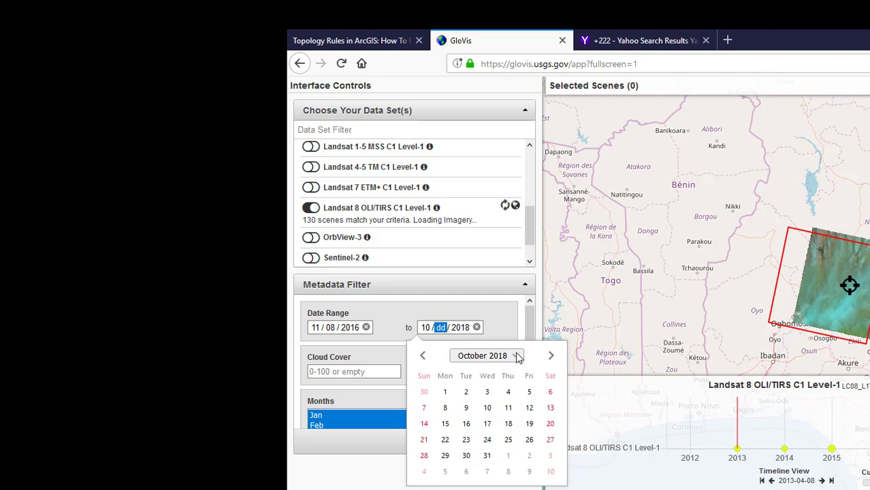
left_click(445, 392)
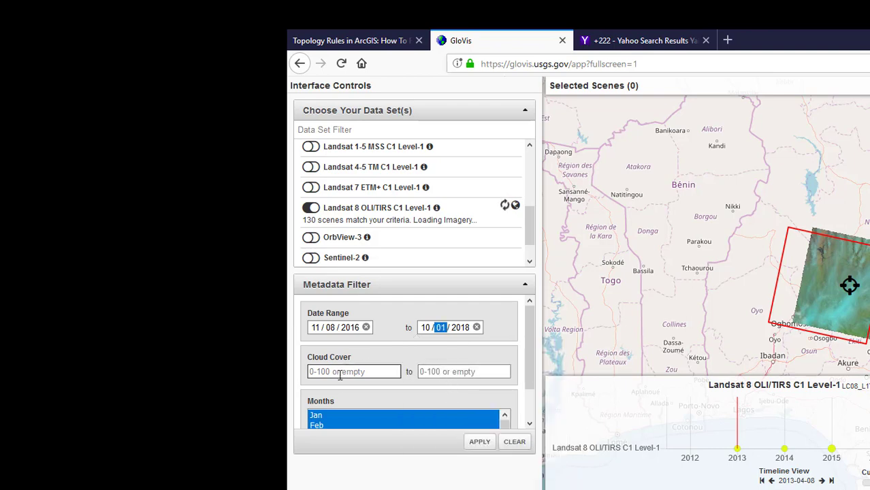
Limit cloud cover to 0–9 percent and apply the filters, leaving 14 scenes.
left_click(427, 372)
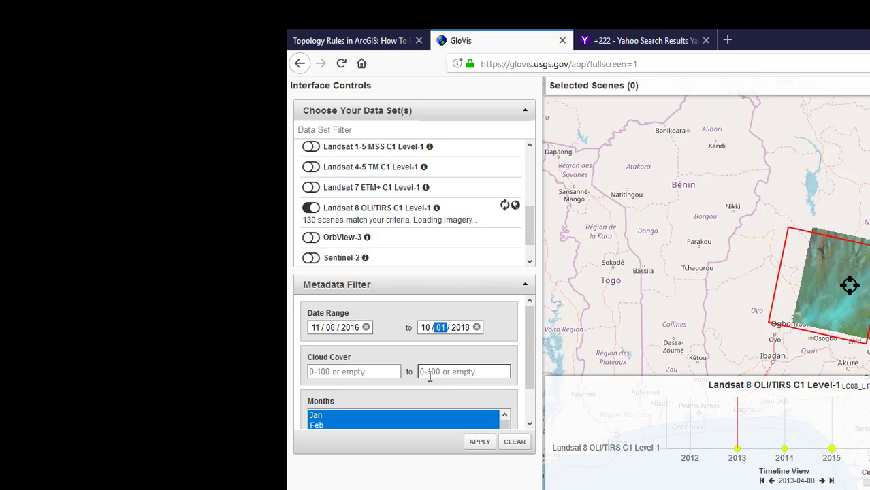
left_click(350, 370)
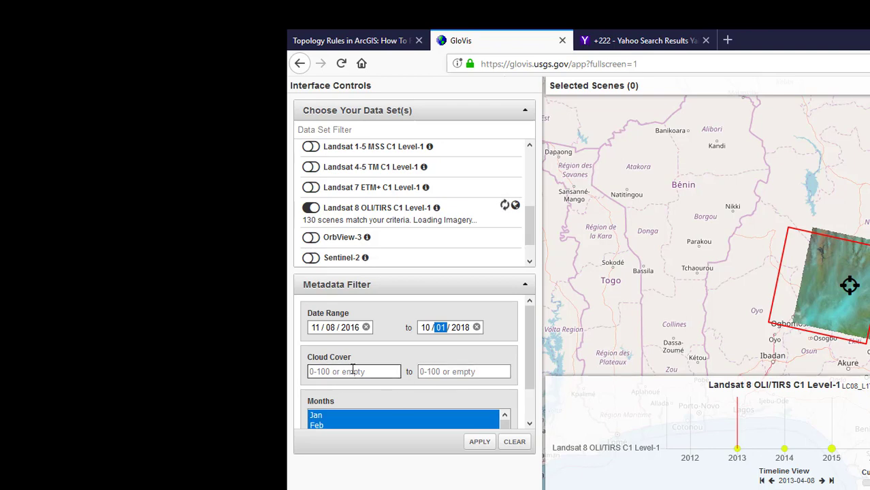
type("0")
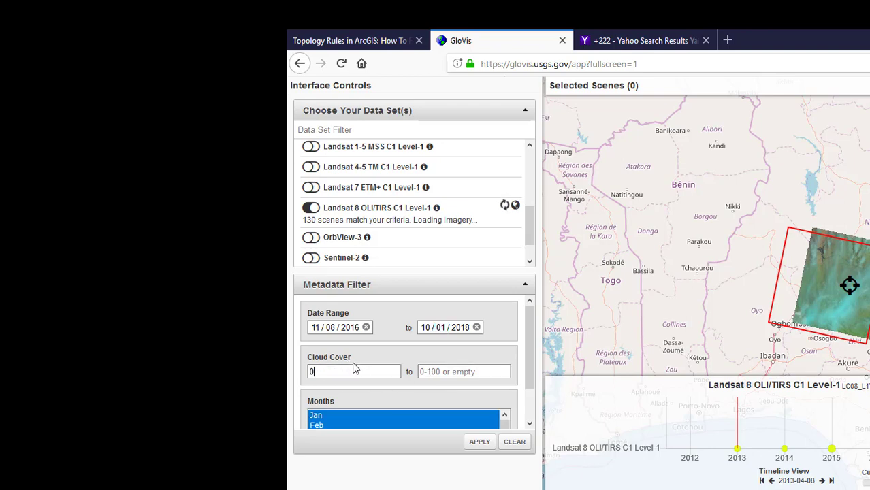
left_click(446, 372)
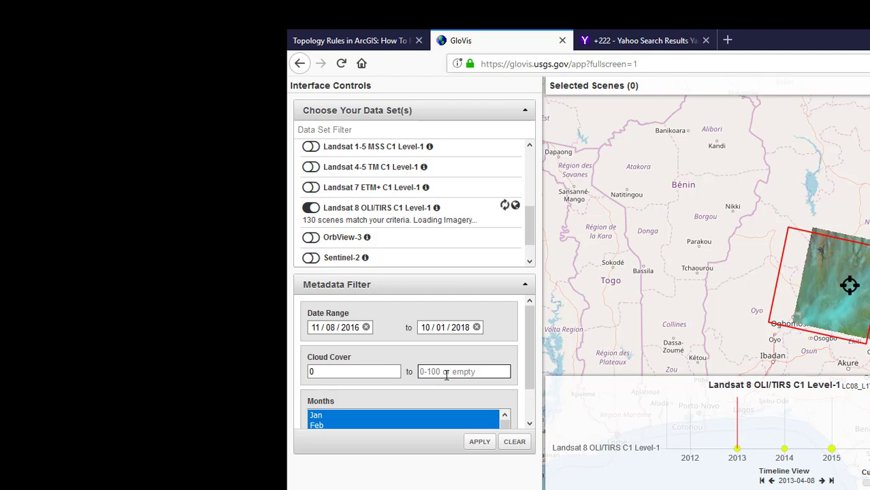
scroll(439, 408, "down", 5)
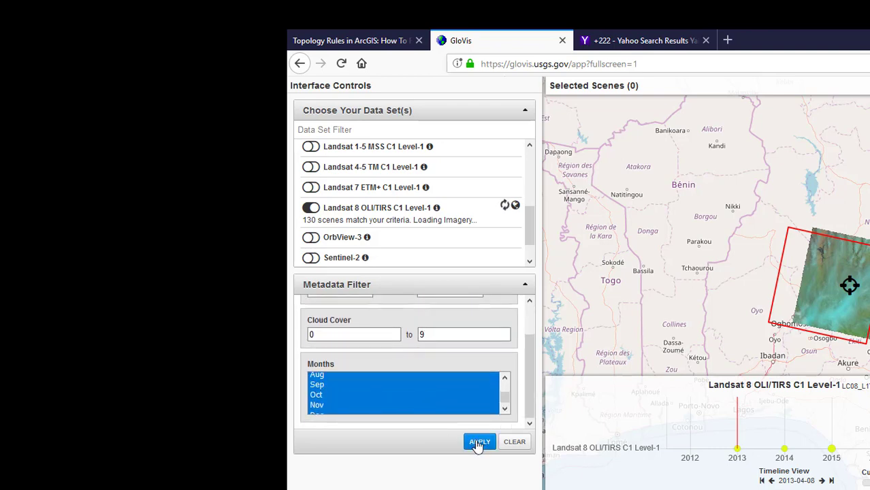
left_click(479, 443)
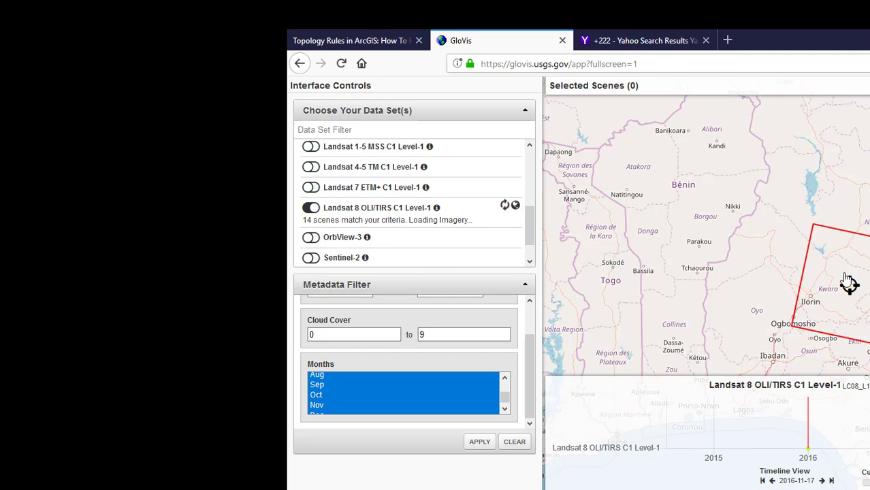
Save the current map centre as the home location and dismiss the confirmation.
scroll(846, 279, "up", 1)
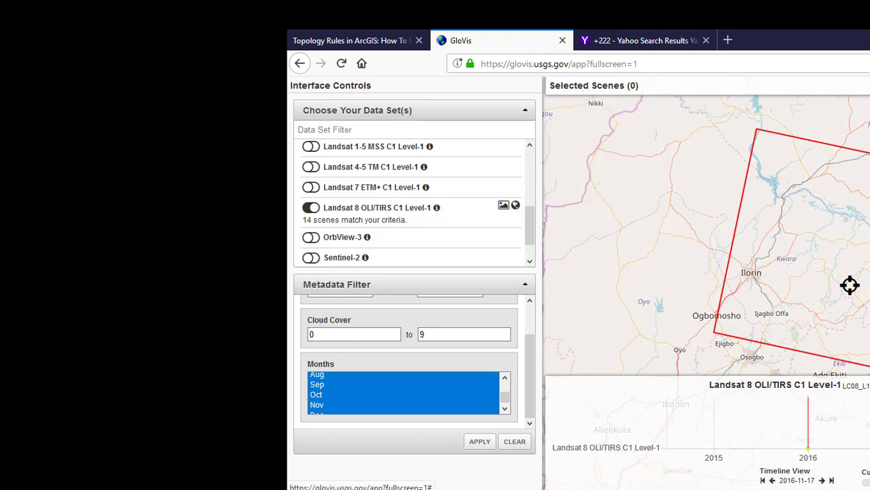
left_click(850, 285)
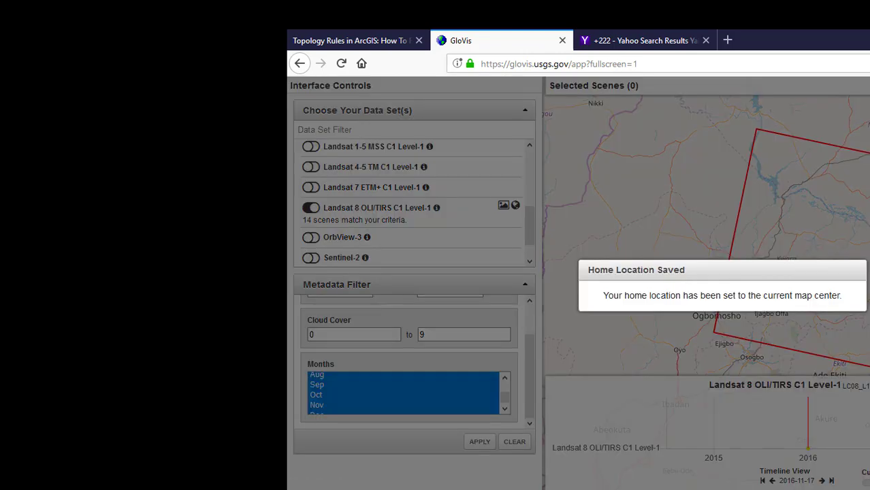
left_click(857, 269)
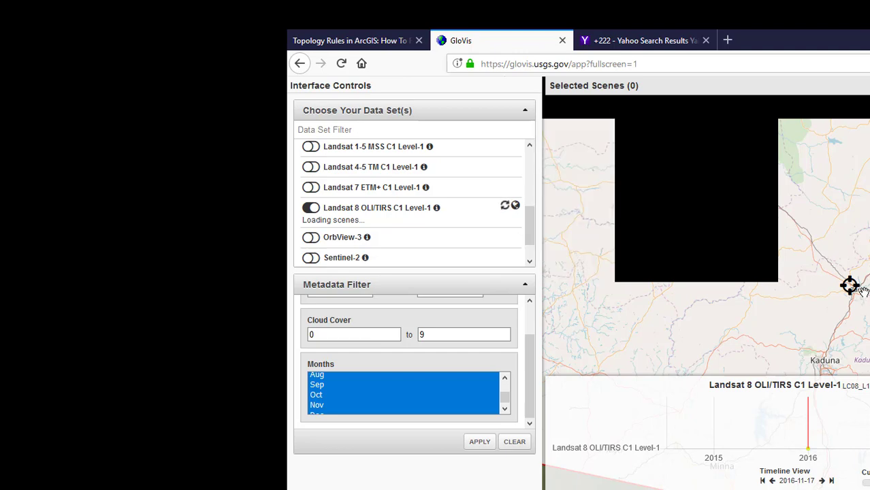
scroll(861, 291, "up", 2)
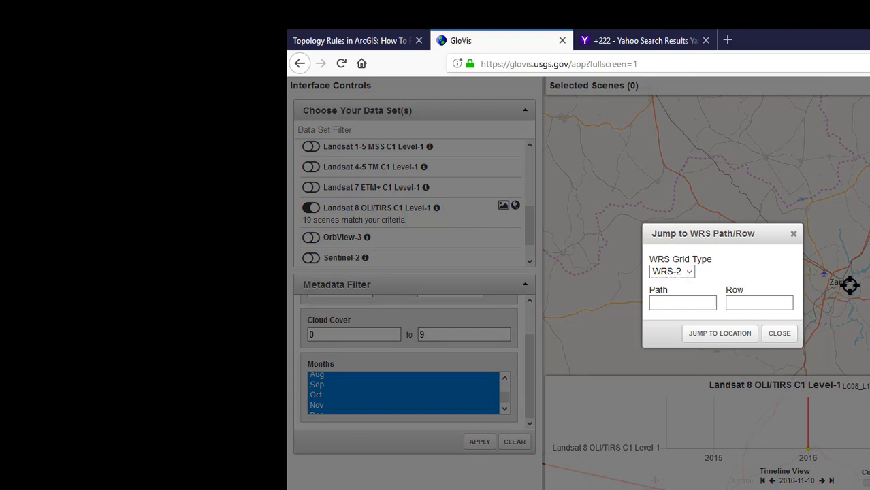
Jump to WRS-2 path 186, row 51 near Kano, where 27 Landsat 8 scenes match.
left_click(697, 301)
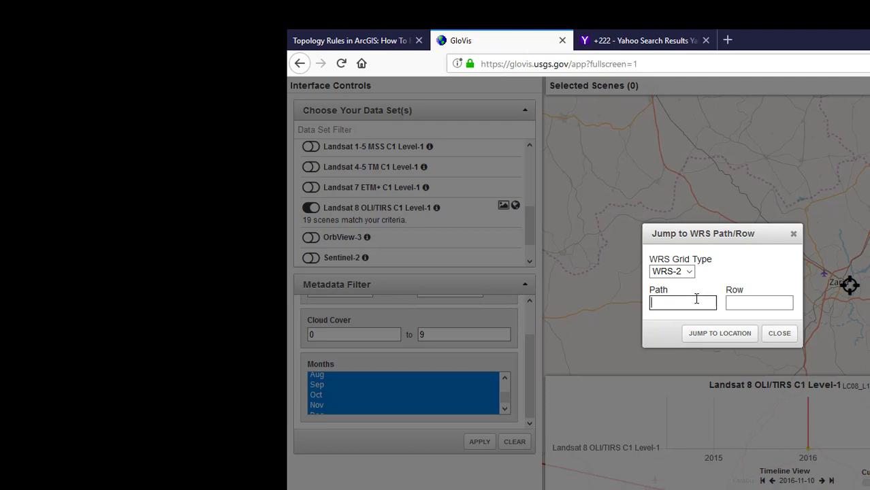
type("186")
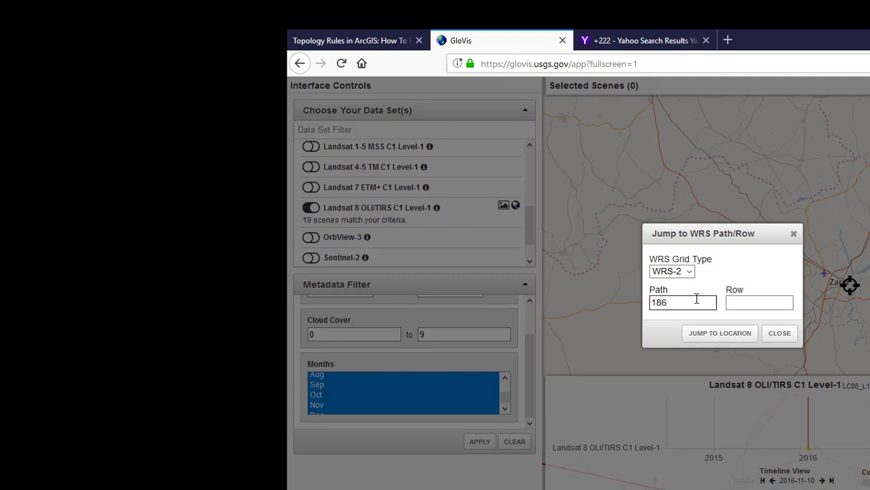
left_click(735, 302)
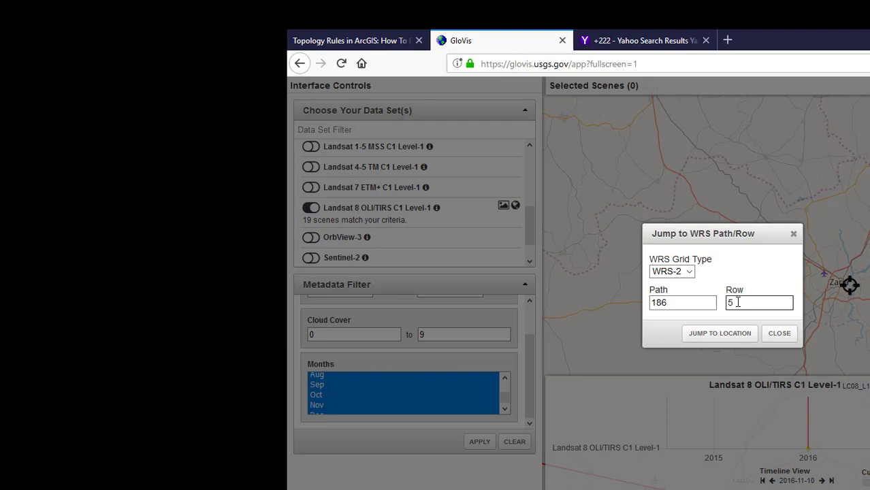
left_click(720, 334)
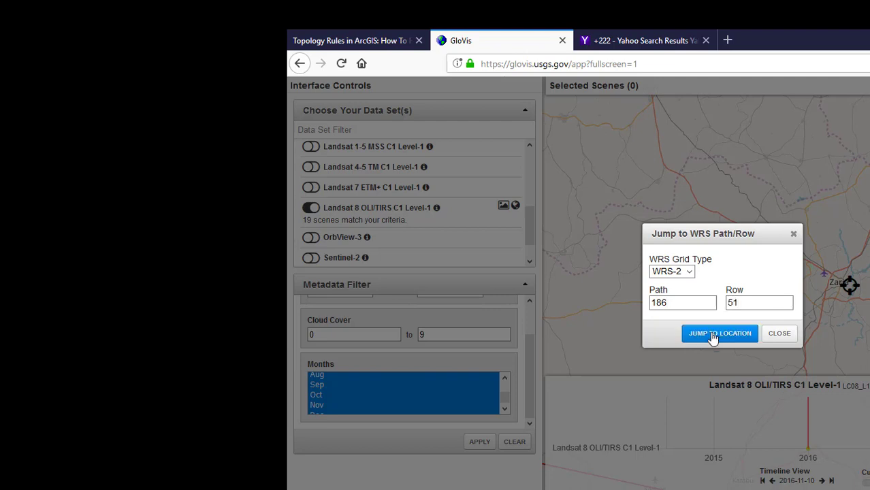
left_click(713, 335)
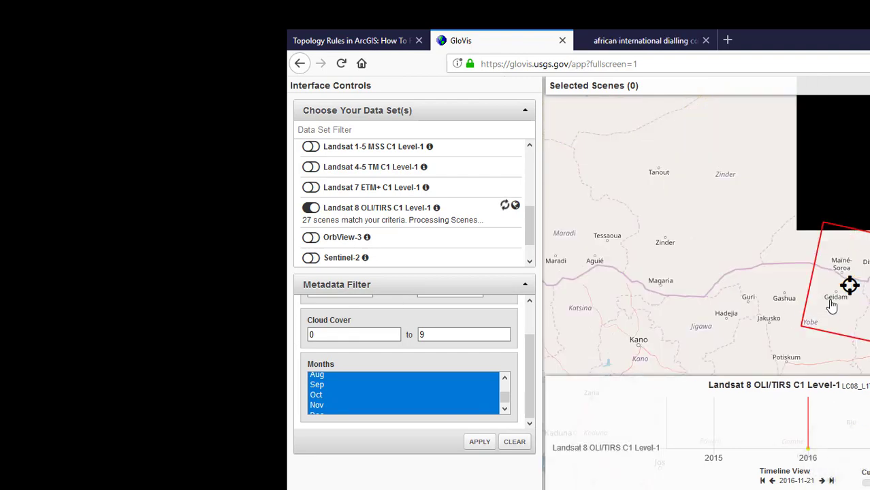
Recentre the map on the path 186 row 51 footprint east of Kano.
left_click(831, 304)
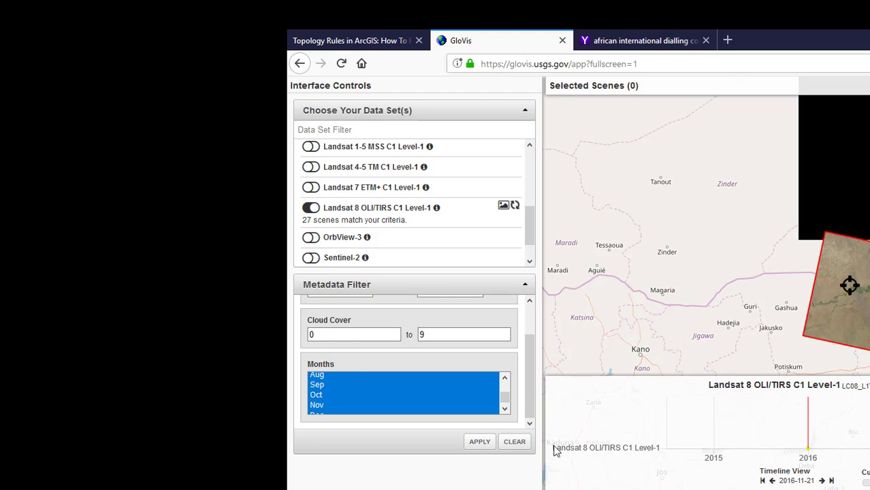
scroll(490, 333, "up", 2)
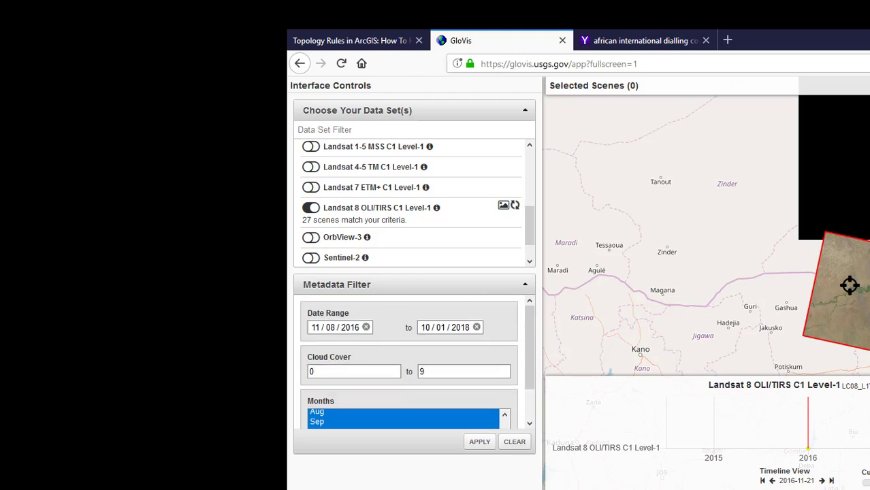
Open the browse image of scene LC08_L1TP_186051_20161121 in a new browser tab.
right_click(862, 295)
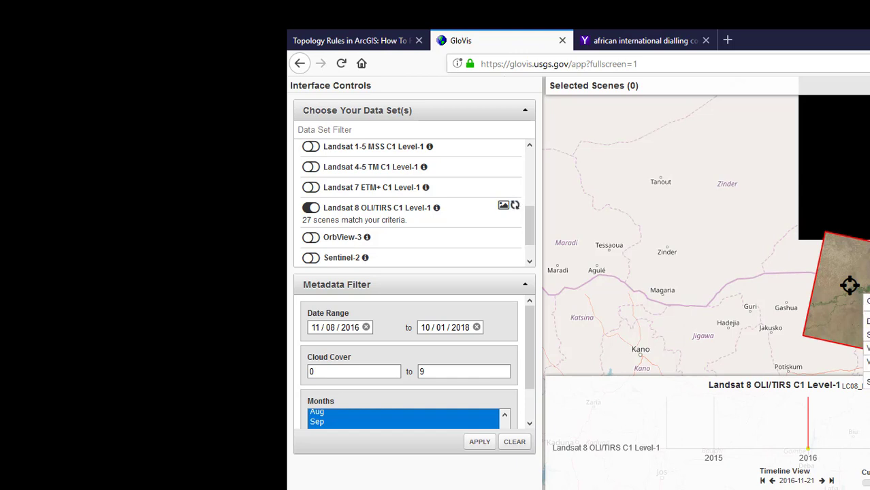
left_click(867, 322)
left_click(528, 39)
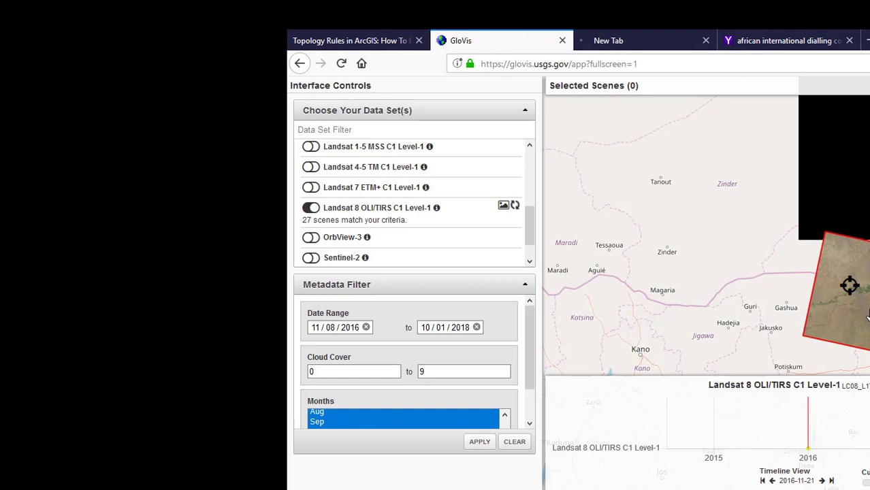
scroll(867, 308, "up", 2)
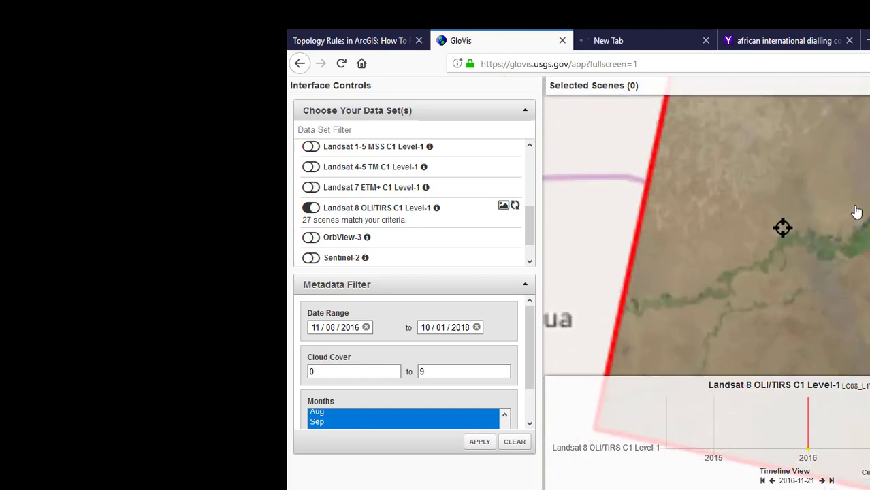
scroll(849, 285, "up", 2)
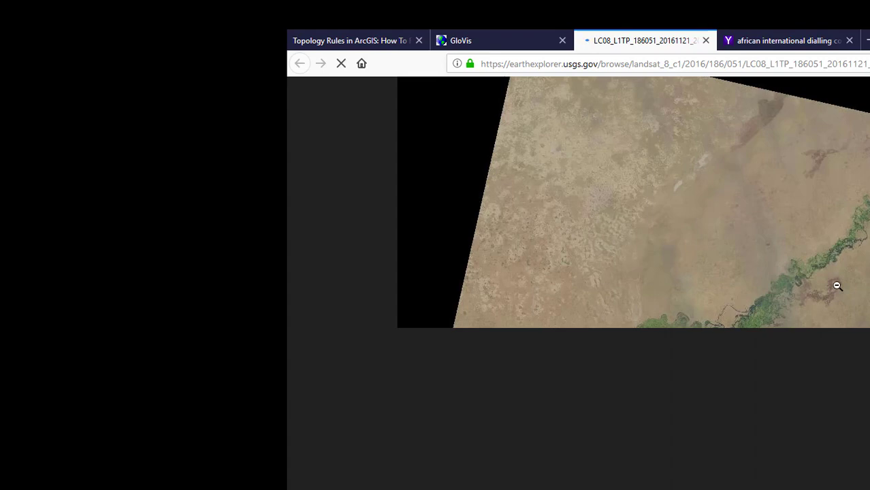
Inspect the LC08_L1TP_186051_20161121 browse image for clouds, then return to GloVis.
scroll(829, 276, "up", 1)
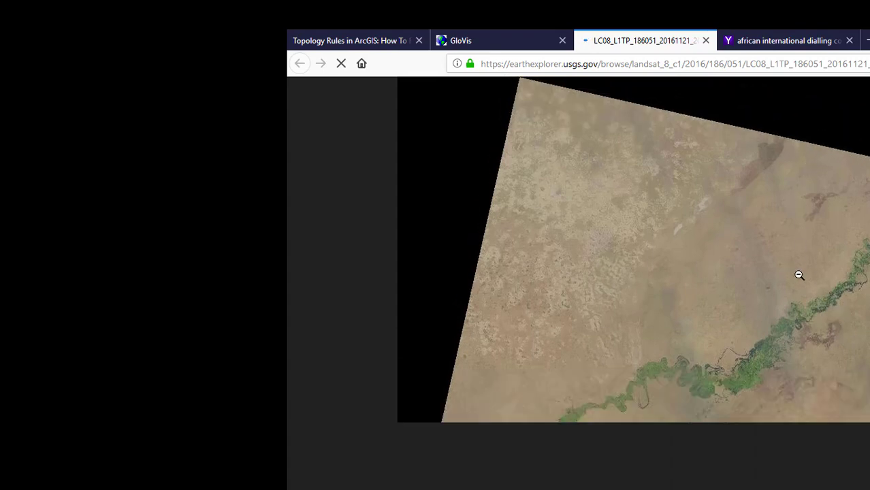
scroll(801, 359, "down", 5)
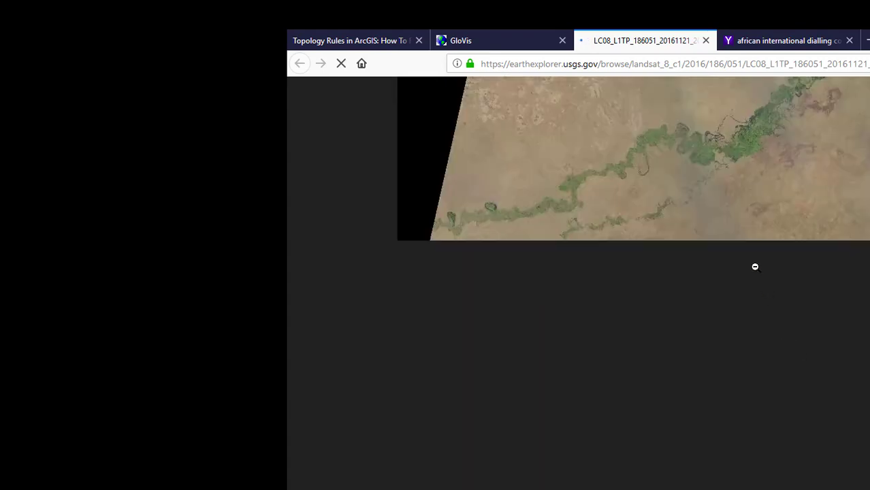
scroll(731, 146, "up", 4)
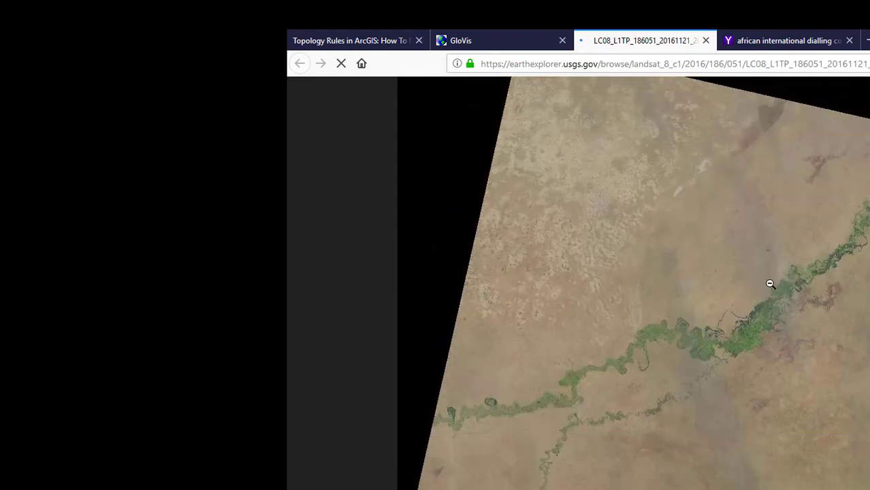
scroll(770, 286, "down", 4)
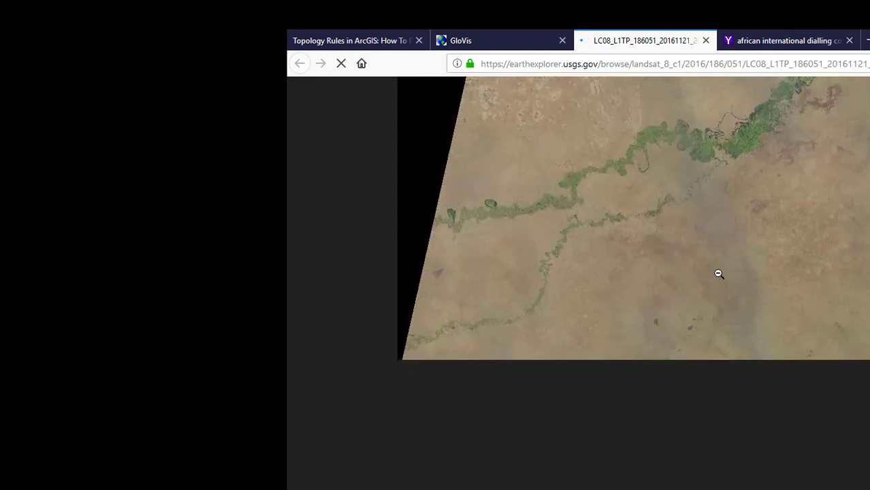
scroll(701, 170, "up", 4)
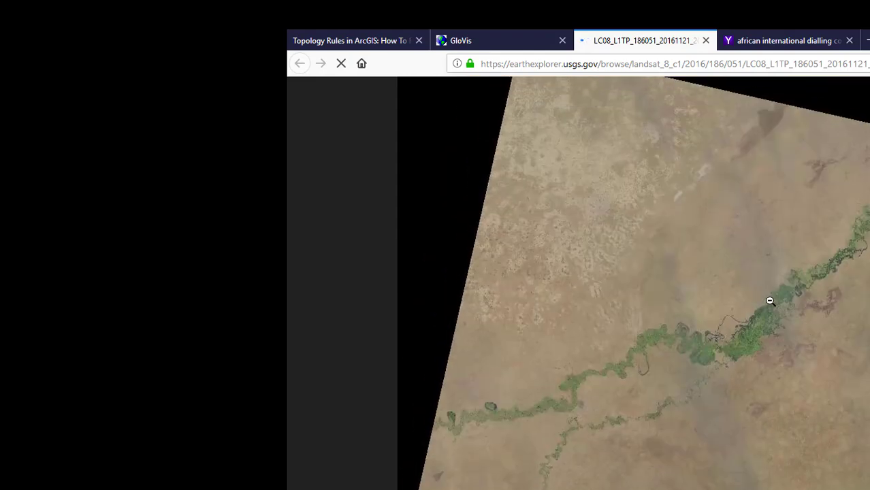
scroll(770, 301, "down", 4)
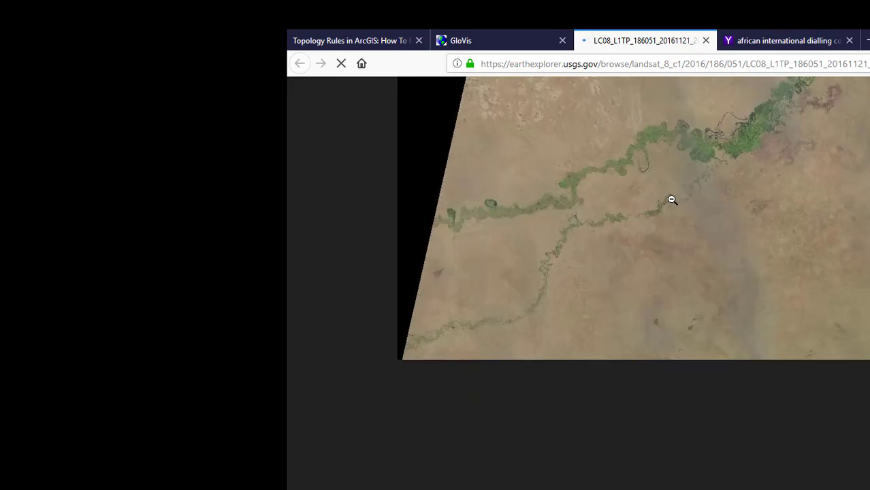
scroll(673, 198, "up", 4)
scroll(691, 235, "down", 3)
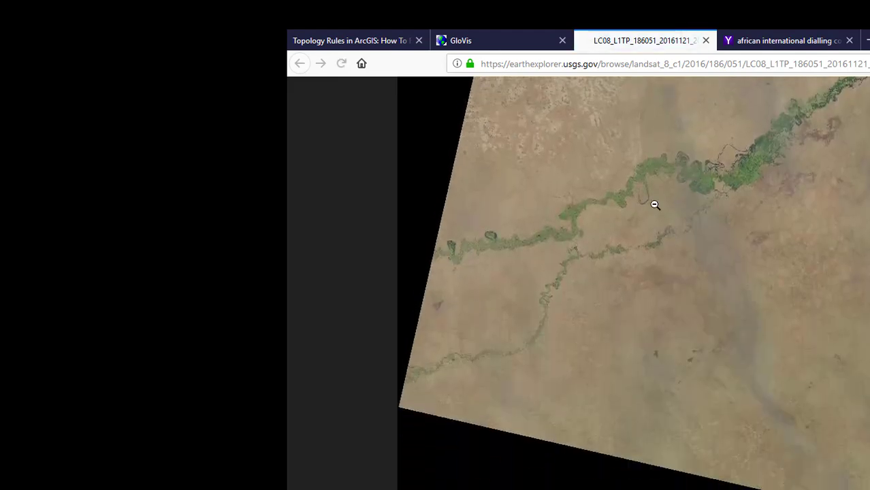
left_click(505, 29)
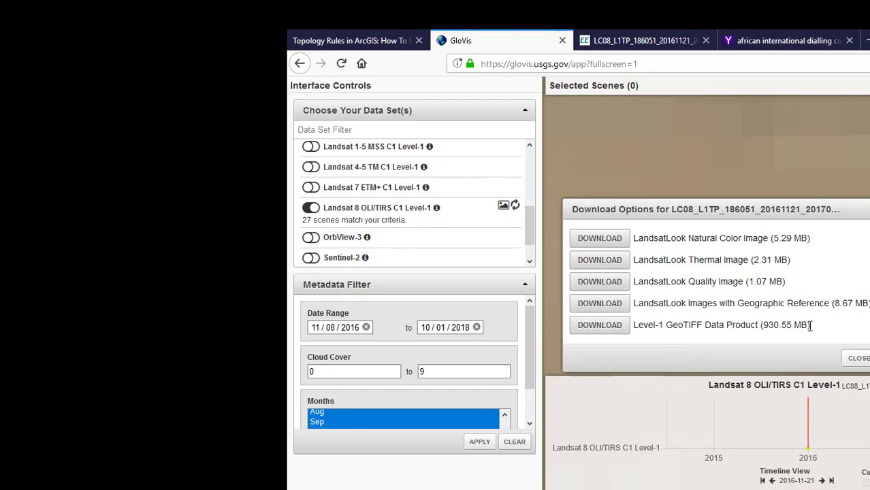
Download the 930.55 MB Level-1 GeoTIFF Data Product for scene LC08_L1TP_186051_20161121.
left_click(586, 327)
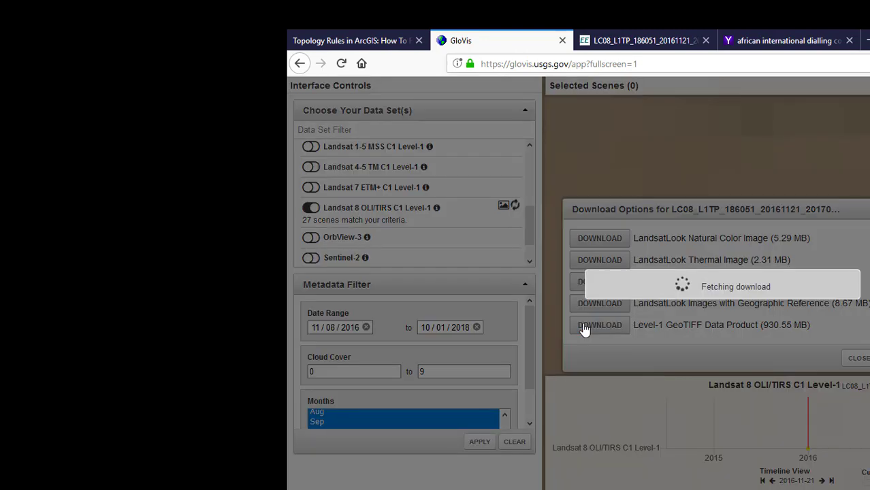